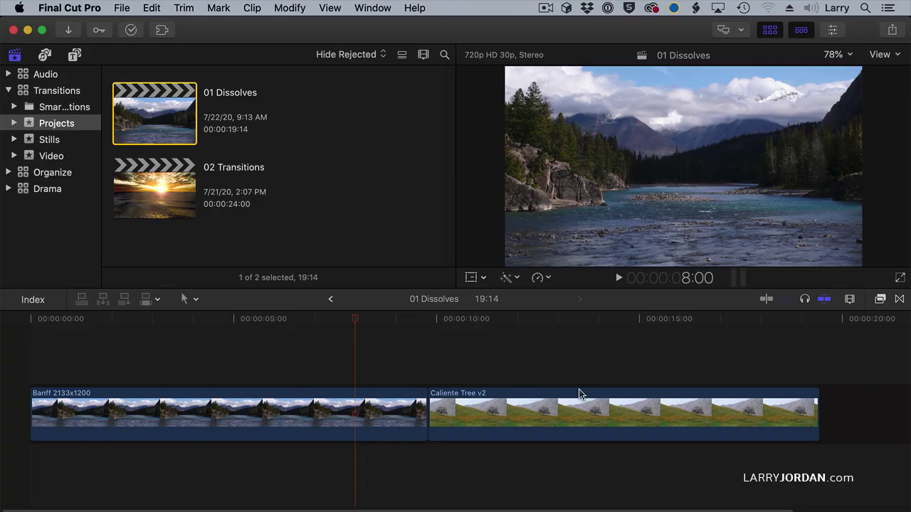
Add a cross dissolve at the Banff–Caliente Tree edit point and play it back
left_click(427, 420)
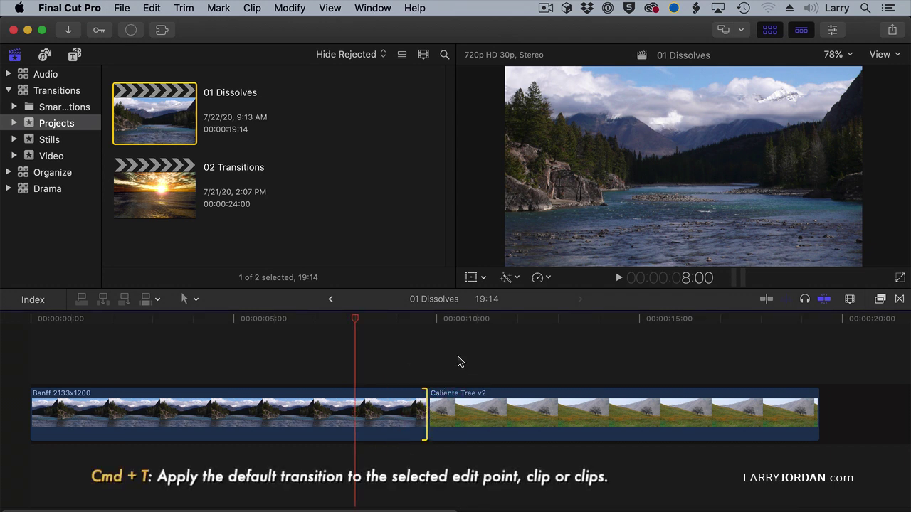
key("super+t")
left_click(425, 415)
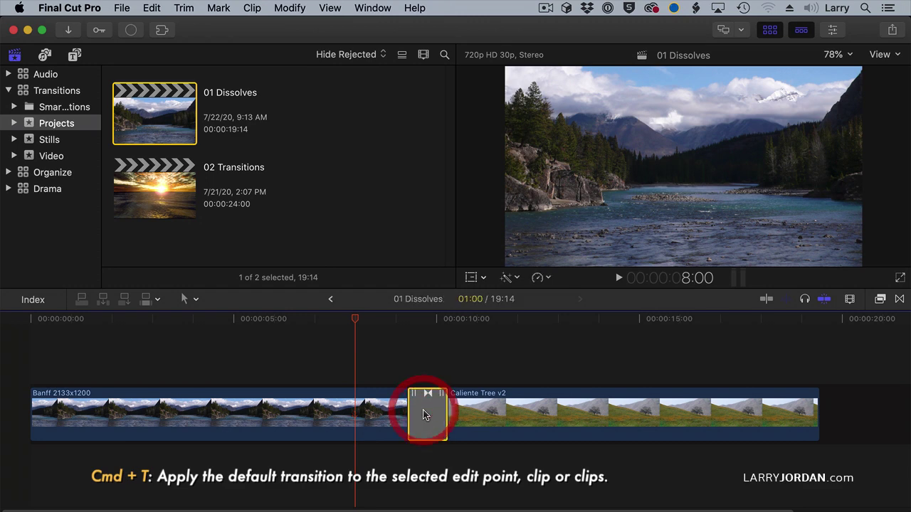
left_click(403, 321)
key("space")
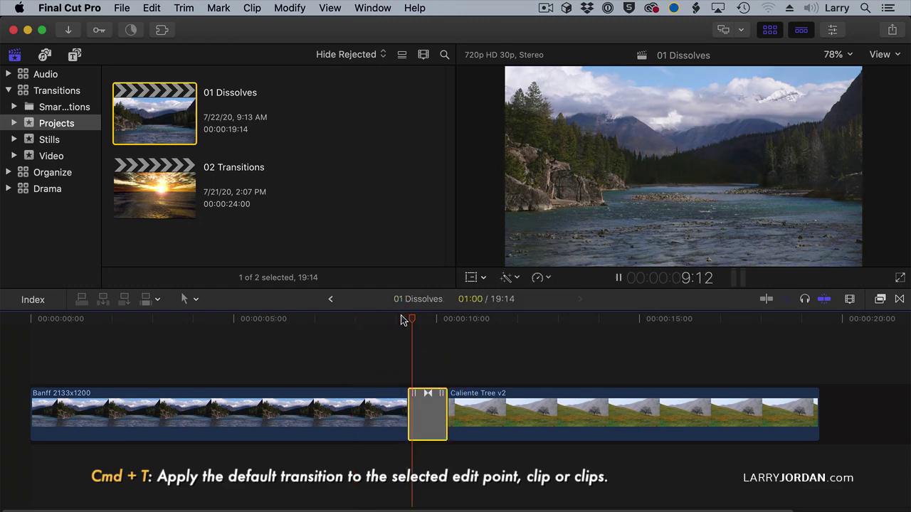
key("space")
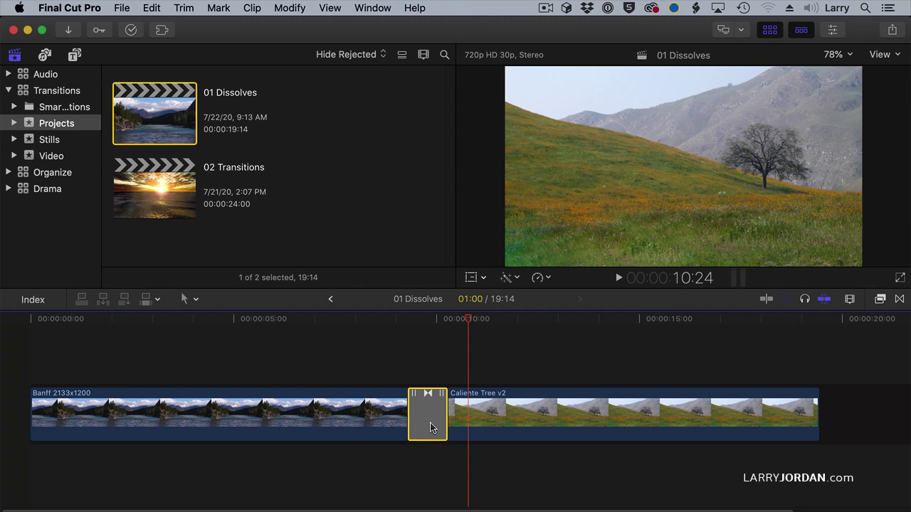
Try the dissolve at about two seconds and under a second, then stretch it to about 02:18
left_click_drag(448, 420, 480, 418)
left_click(369, 322)
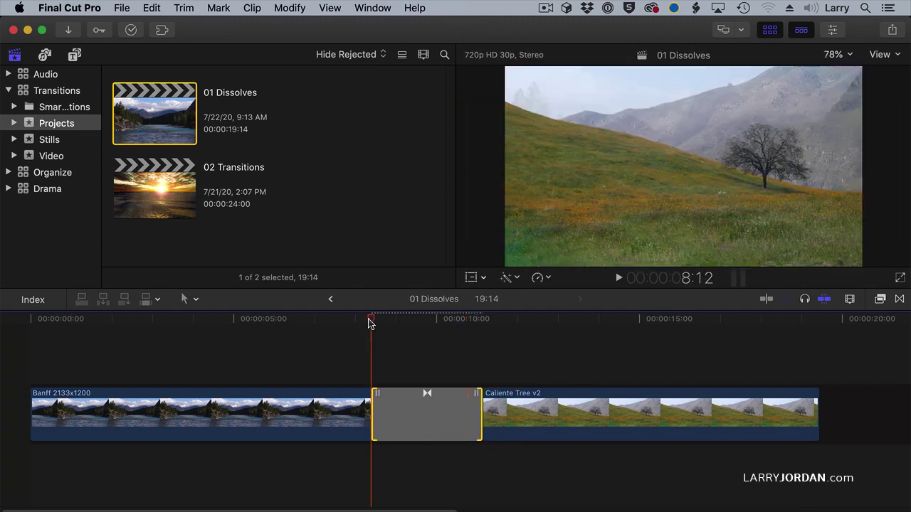
key("space")
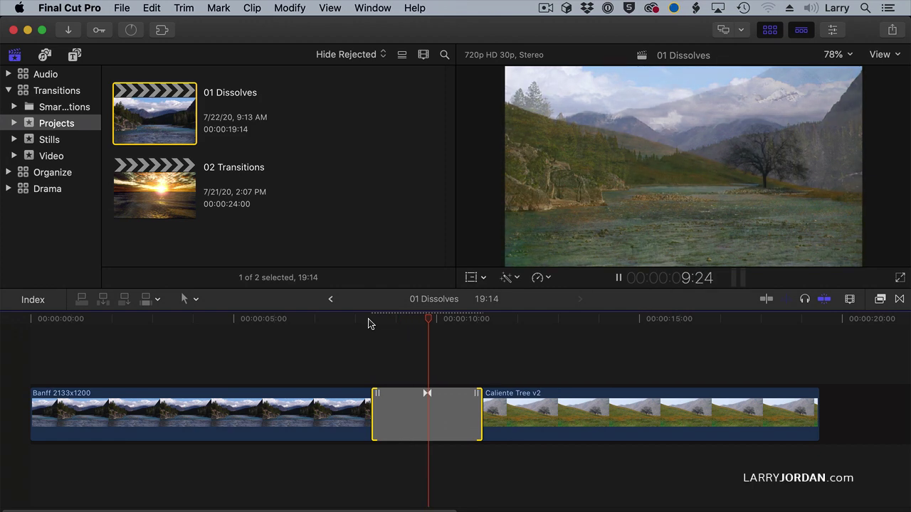
key("space")
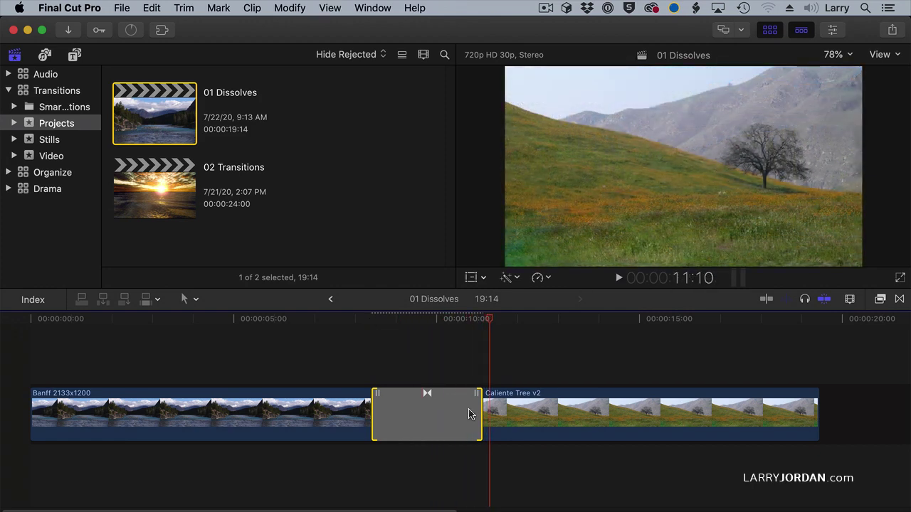
left_click_drag(480, 413, 436, 406)
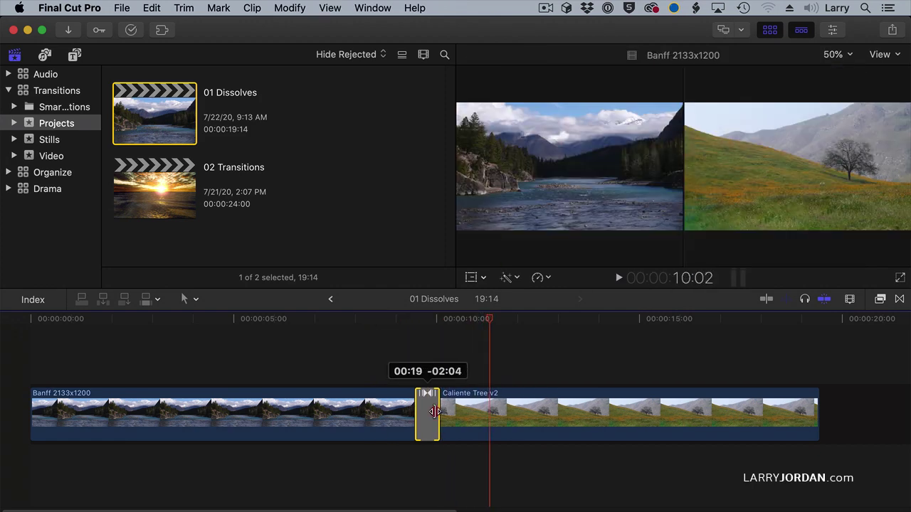
left_click(401, 319)
key("space")
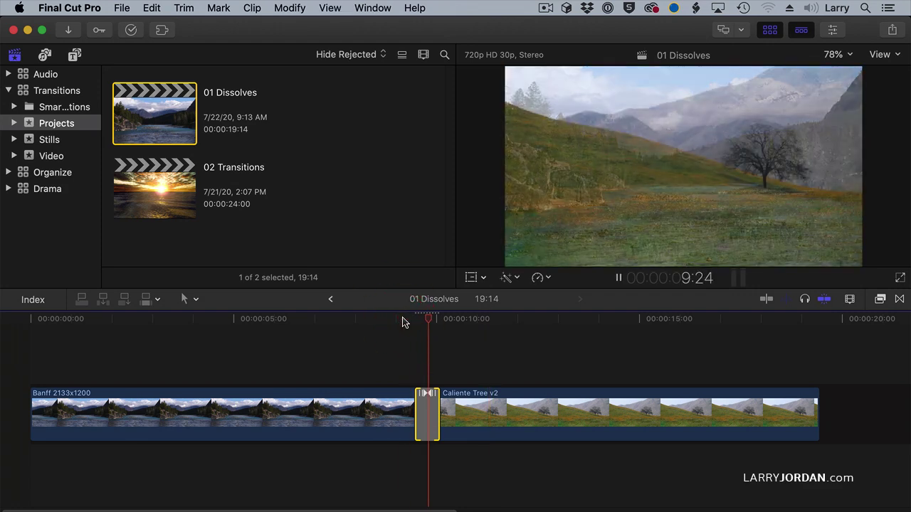
key("space")
left_click_drag(439, 420, 529, 419)
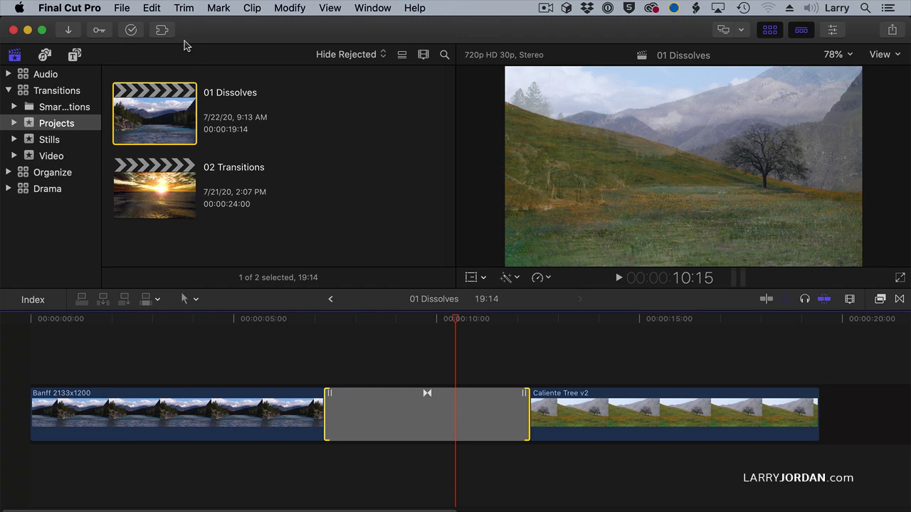
left_click(57, 5)
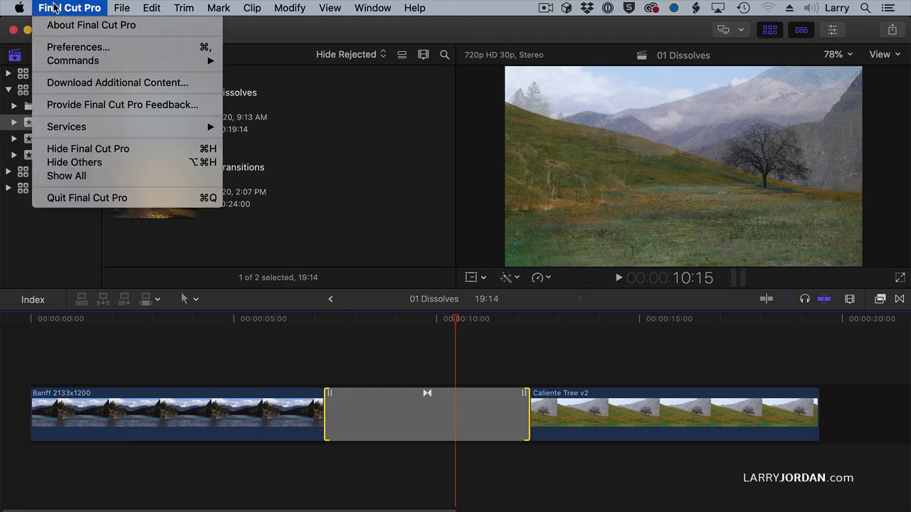
left_click(55, 47)
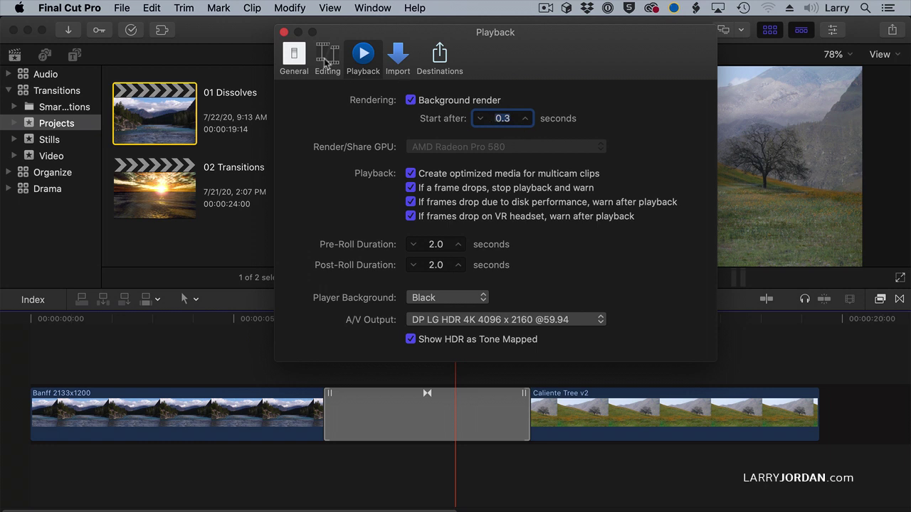
left_click(283, 32)
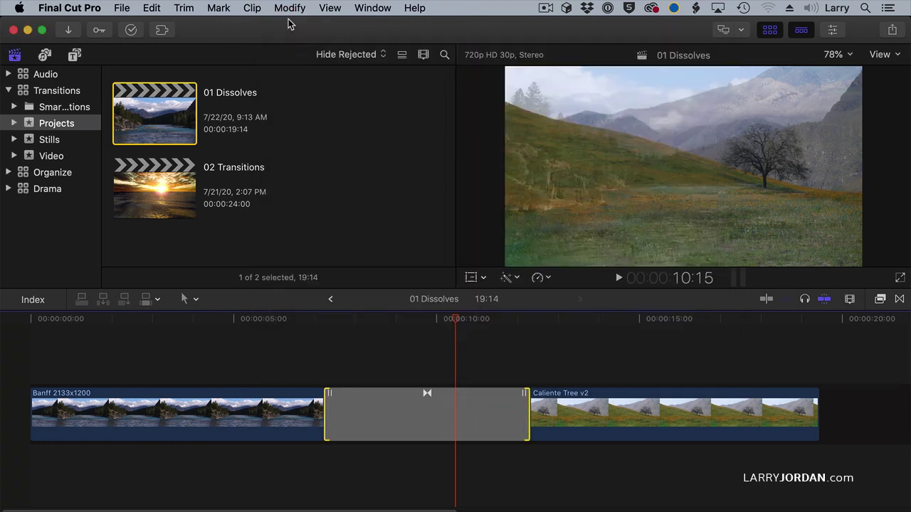
Render the whole project with Modify > Render All, then delete the dissolve between the clips
left_click(290, 8)
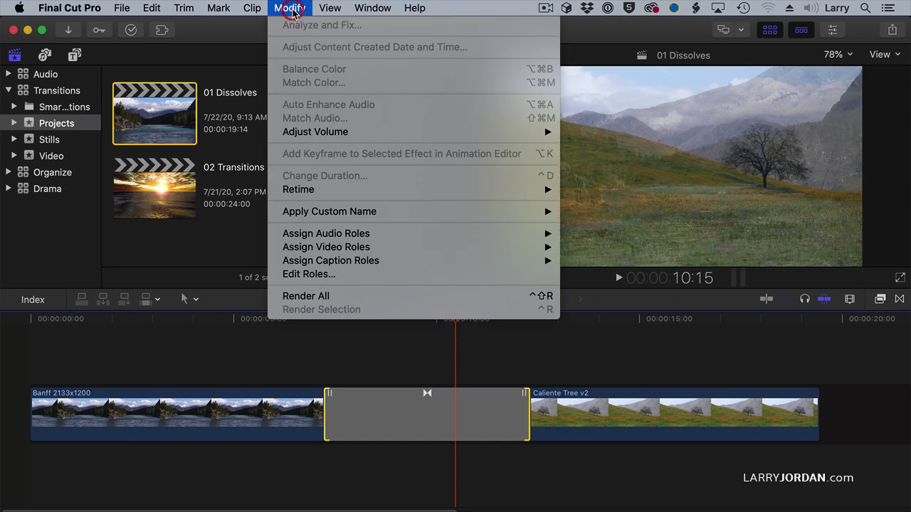
left_click(358, 295)
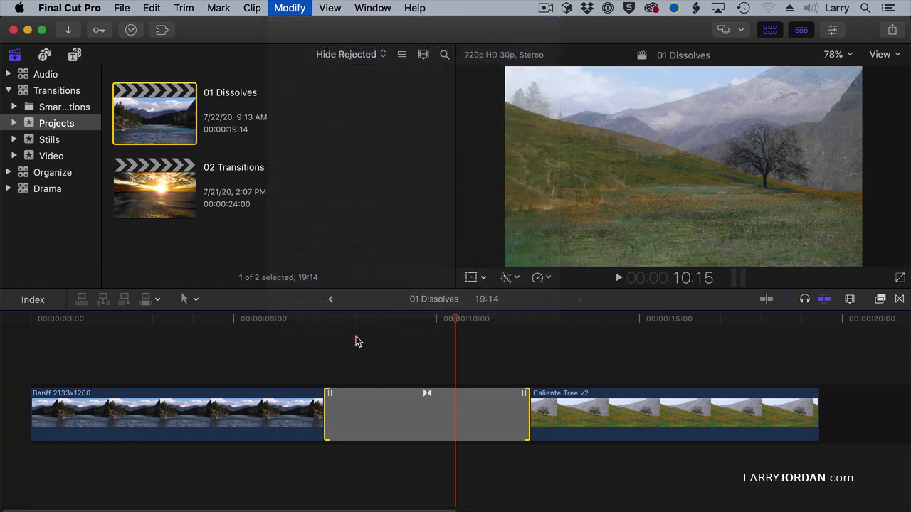
left_click(376, 411)
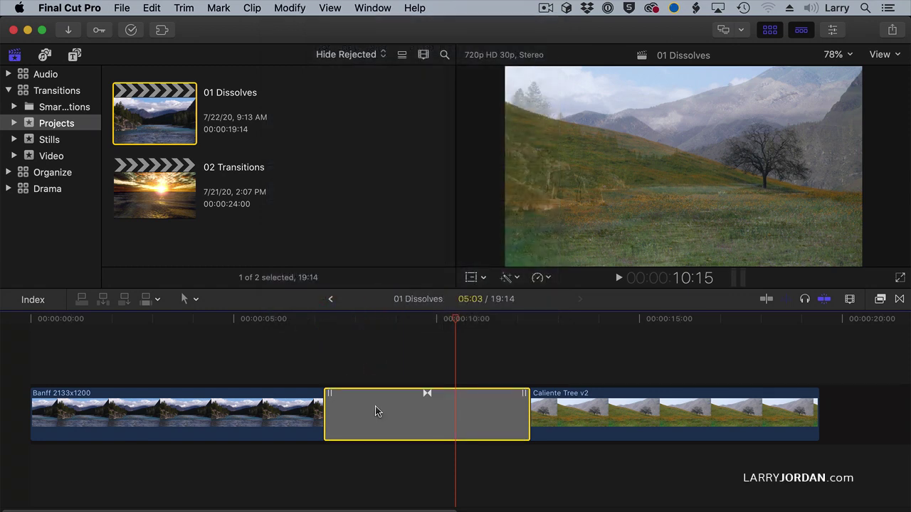
key("Delete")
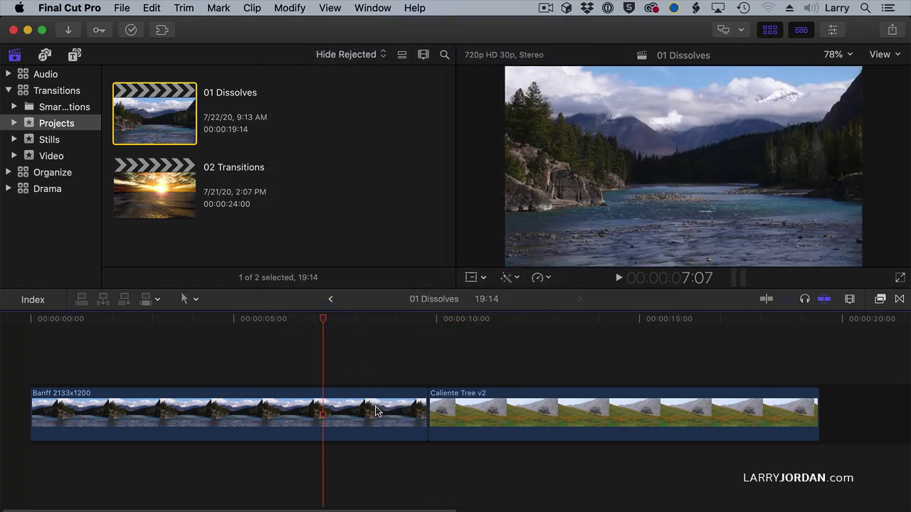
Add dissolves to the Banff clip alone, undo, then add dissolves to every edit of both clips
left_click(399, 425)
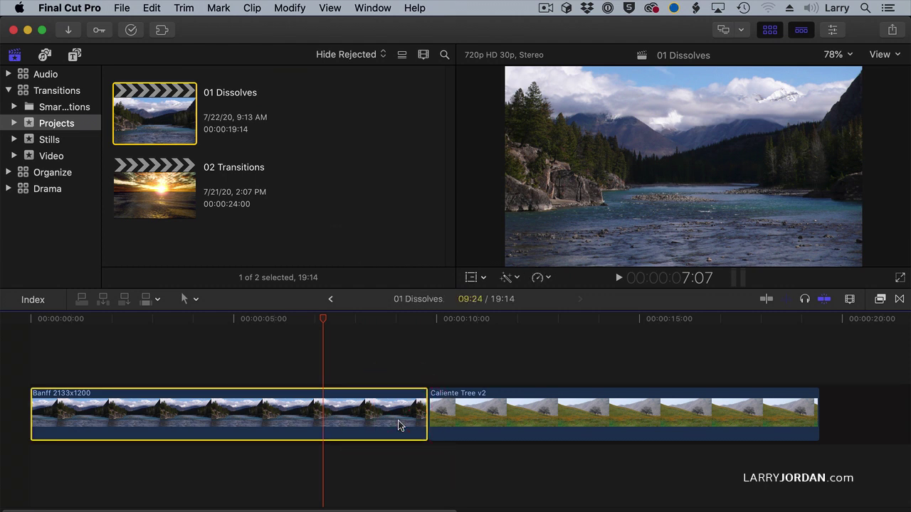
key("super+t")
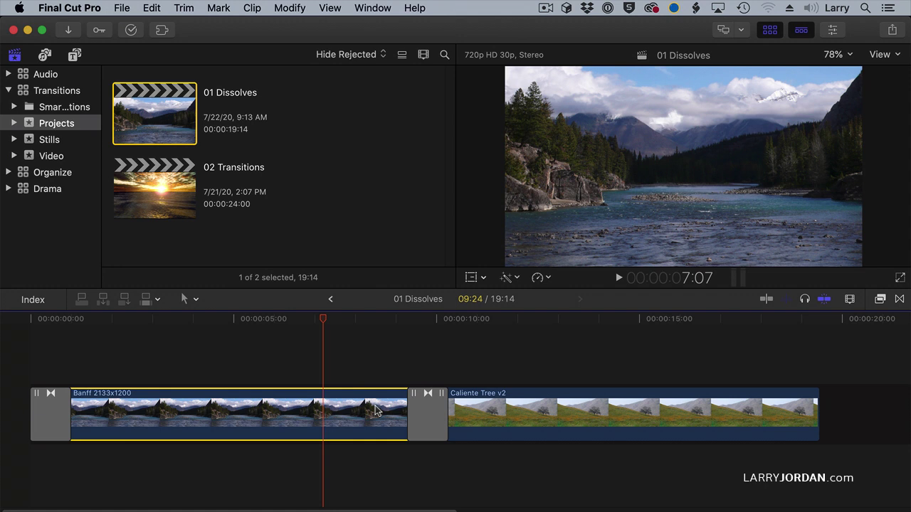
key("super+z")
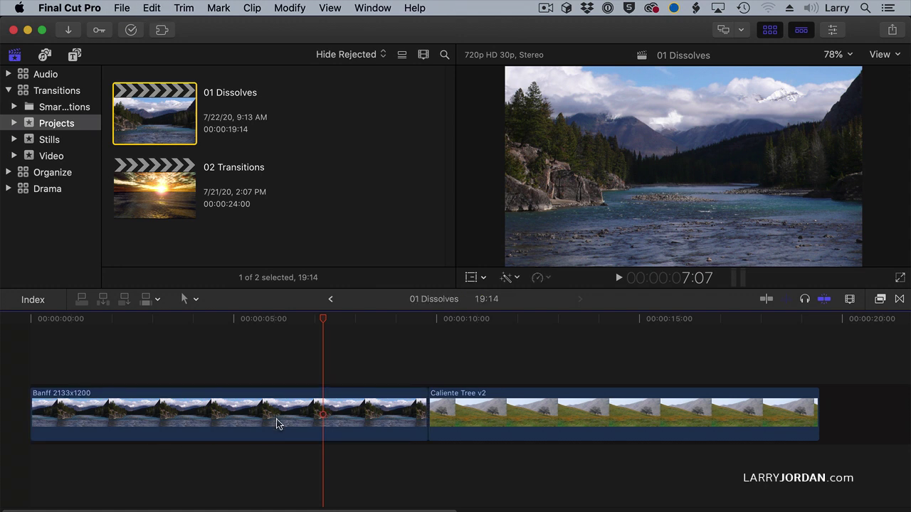
left_click_drag(336, 363, 472, 388)
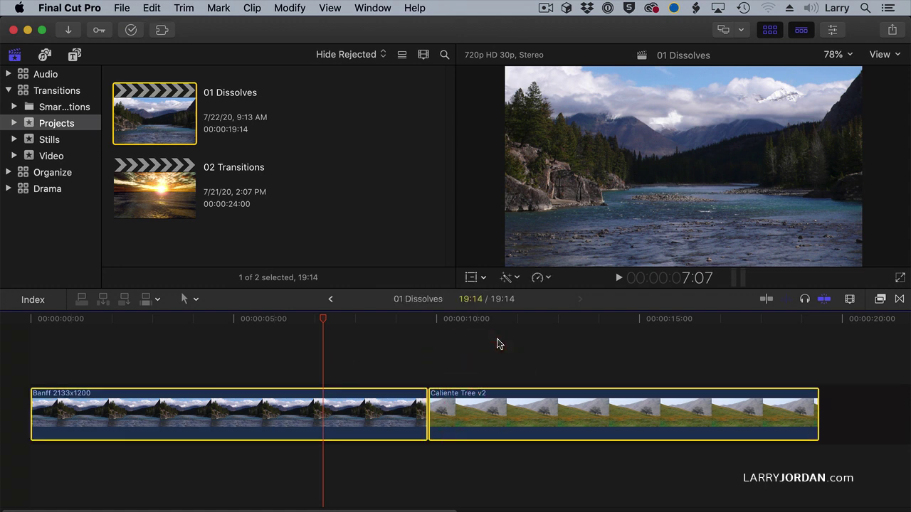
key("super+t")
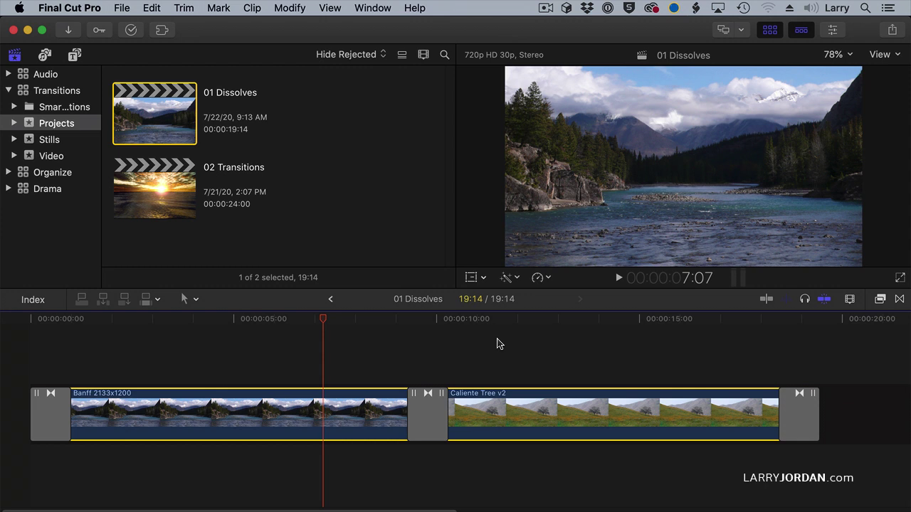
Replace the three dissolves with a single dissolve at the middle edit, lengthened to about 03:02
key("Delete")
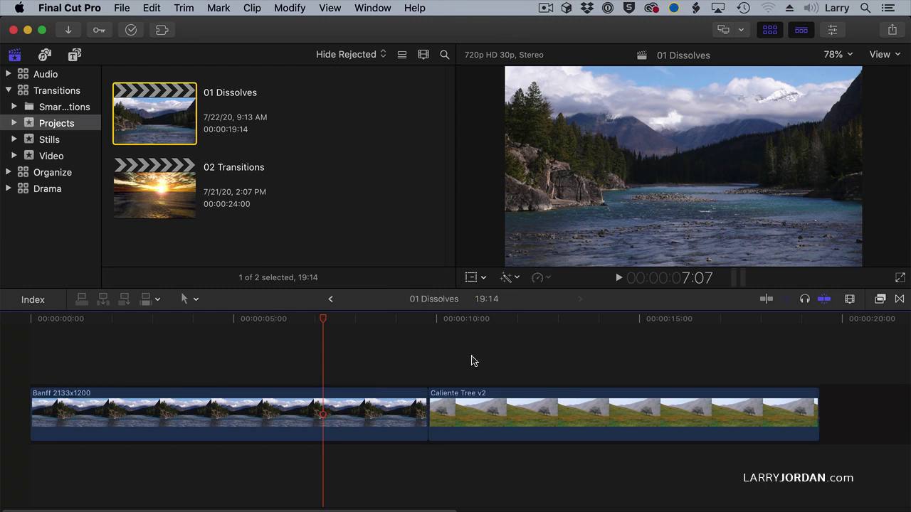
left_click(423, 405)
key("super+t")
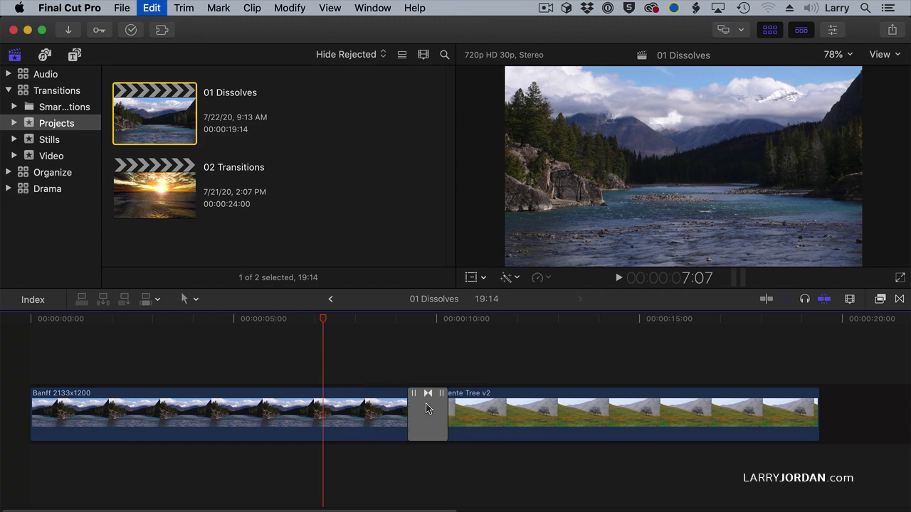
left_click_drag(446, 412, 505, 412)
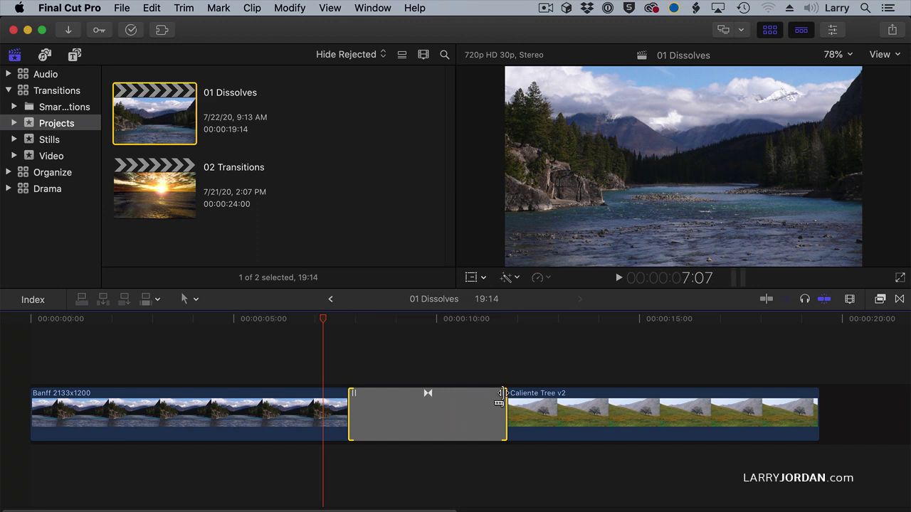
Trim the dissolve to 3:28, roll its edit a second earlier, and reselect it with the playhead inside
left_click_drag(502, 394, 477, 400)
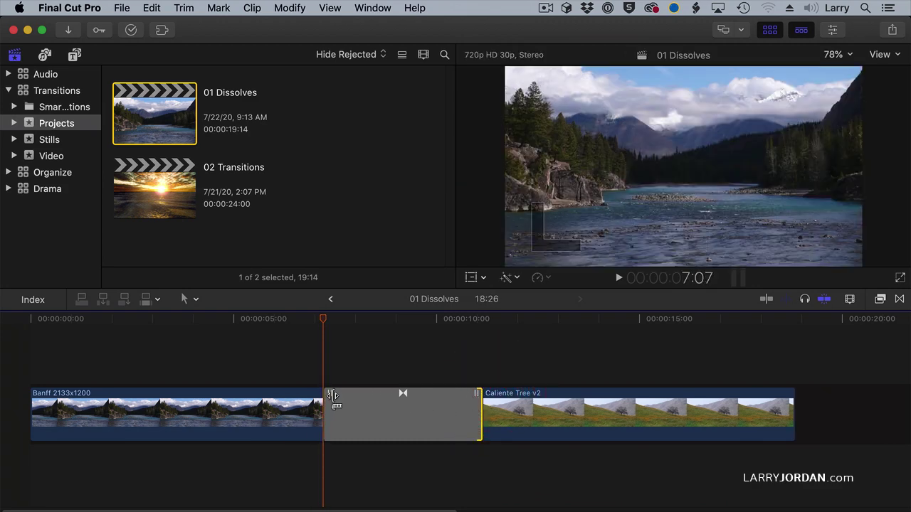
mouse_move(333, 396)
left_mouse_down()
mouse_move(376, 403)
mouse_move(330, 403)
mouse_move(362, 406)
mouse_move(345, 405)
left_mouse_up()
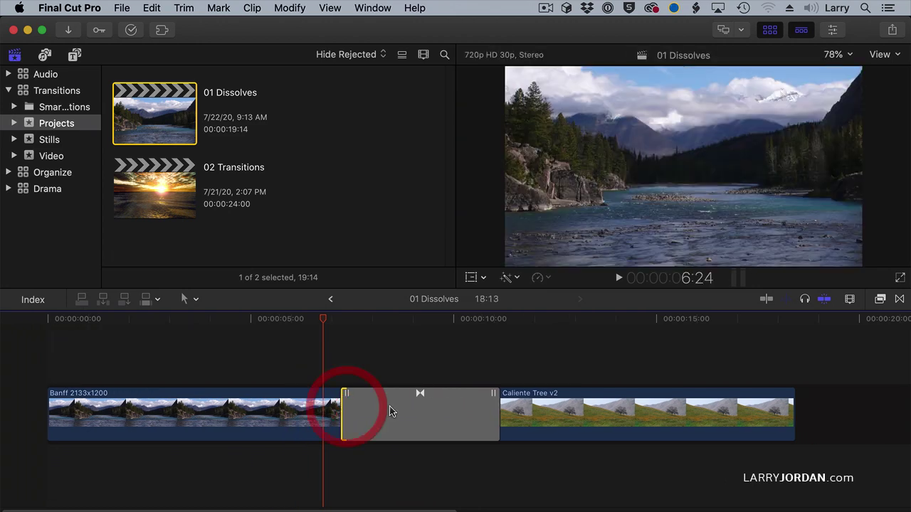
left_click_drag(421, 399, 405, 407)
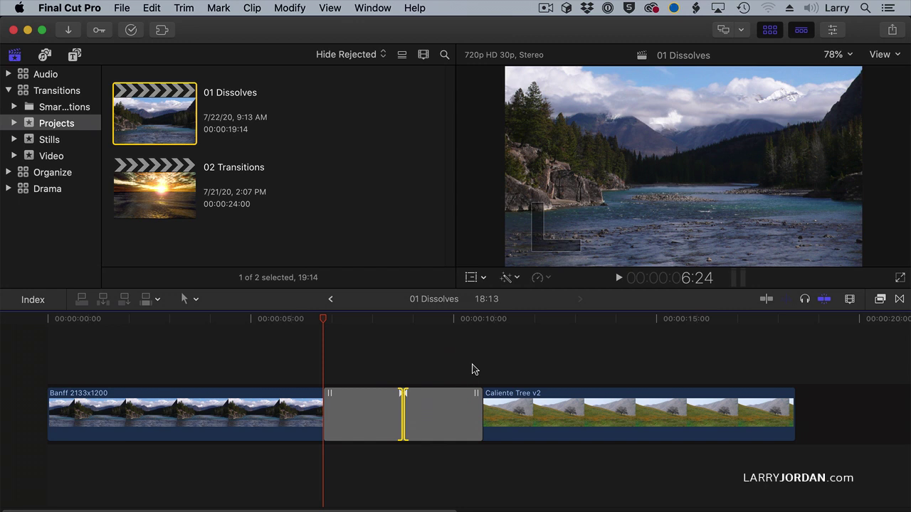
left_click(422, 420)
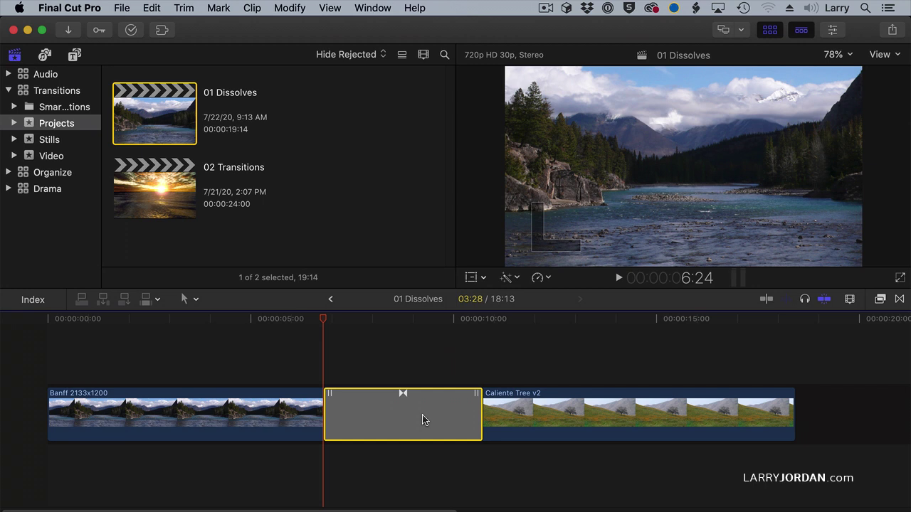
left_click(395, 363)
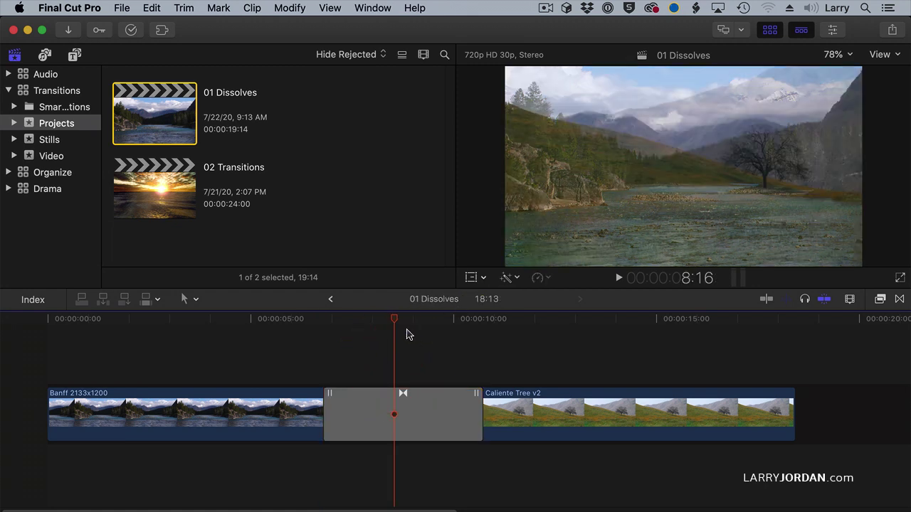
left_click(403, 319)
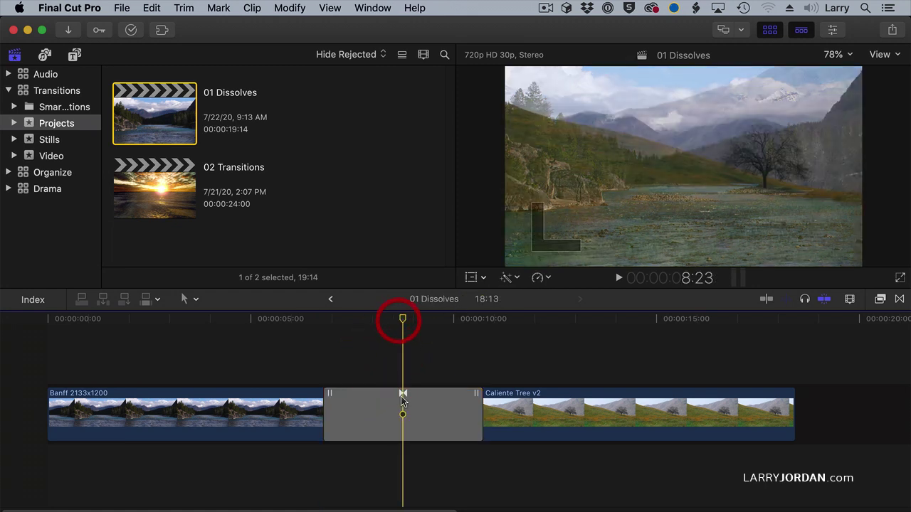
left_click(435, 432)
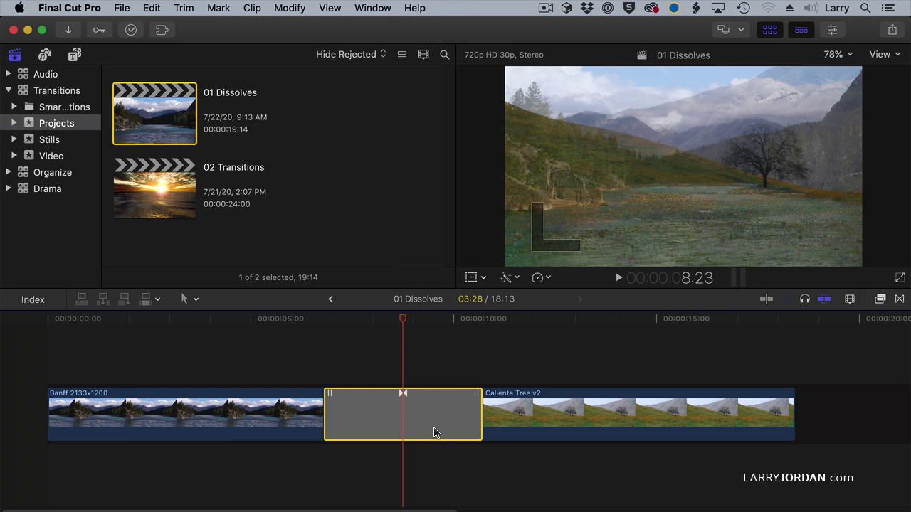
Show the dissolve in the Inspector and try the Shadows and Highlights looks
left_click(841, 32)
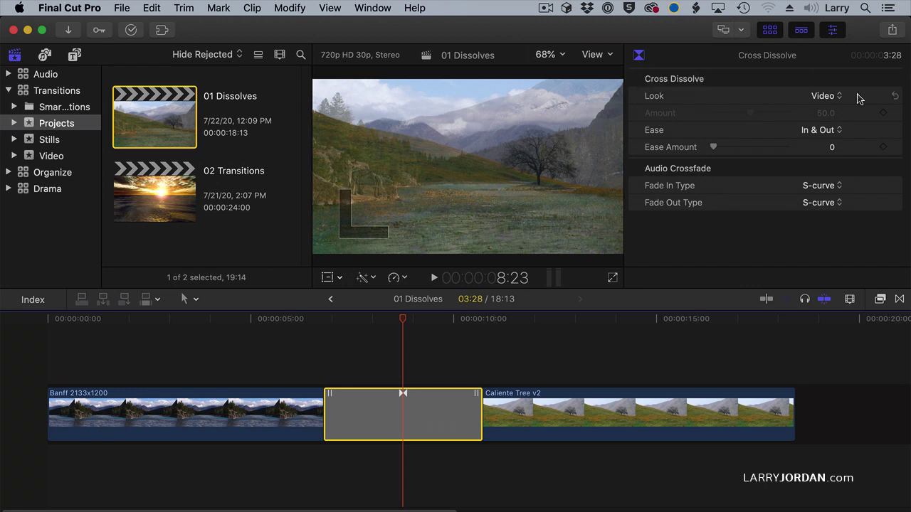
left_click_drag(403, 320, 382, 322)
left_click(824, 96)
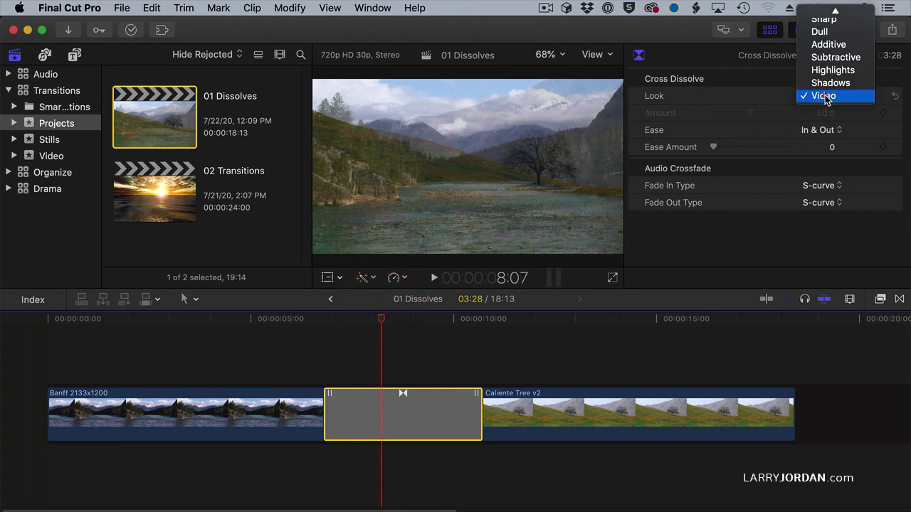
left_click(831, 84)
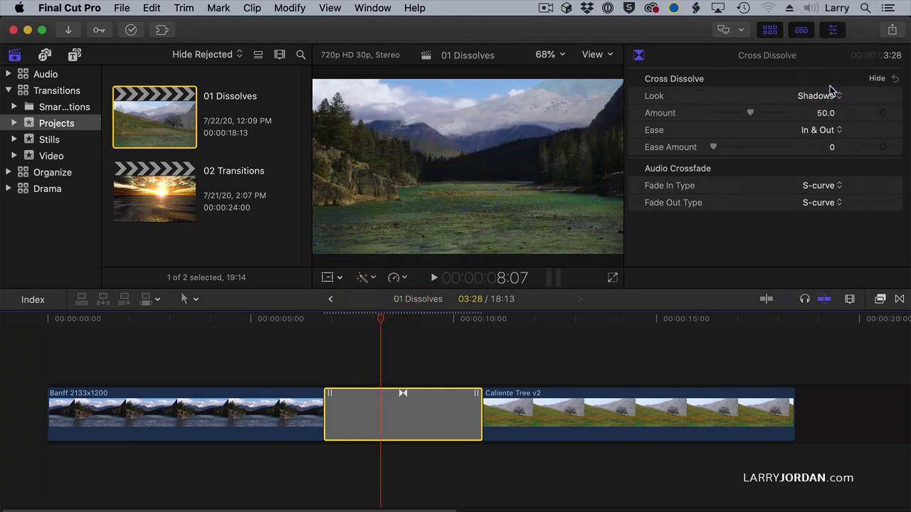
left_click(824, 97)
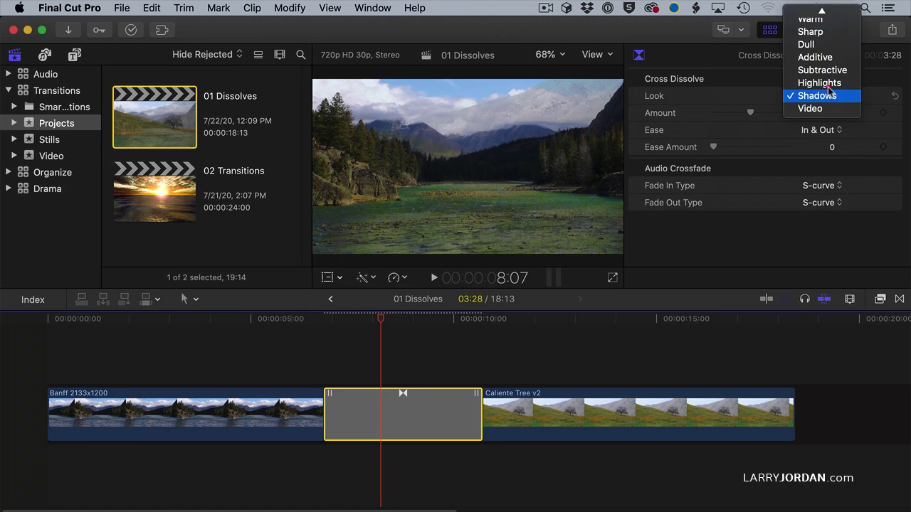
left_click(834, 84)
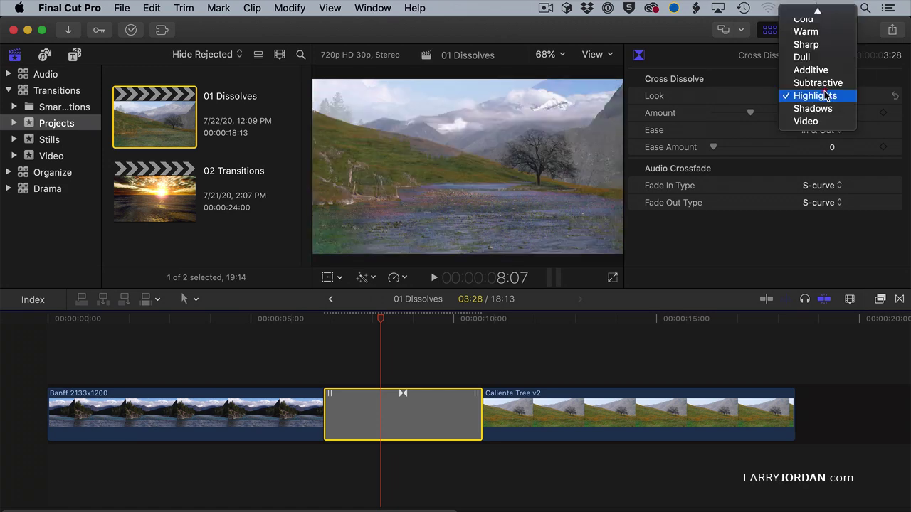
Try the Subtractive, Additive and Warm looks, then settle on Film
left_click(827, 83)
left_click(821, 98)
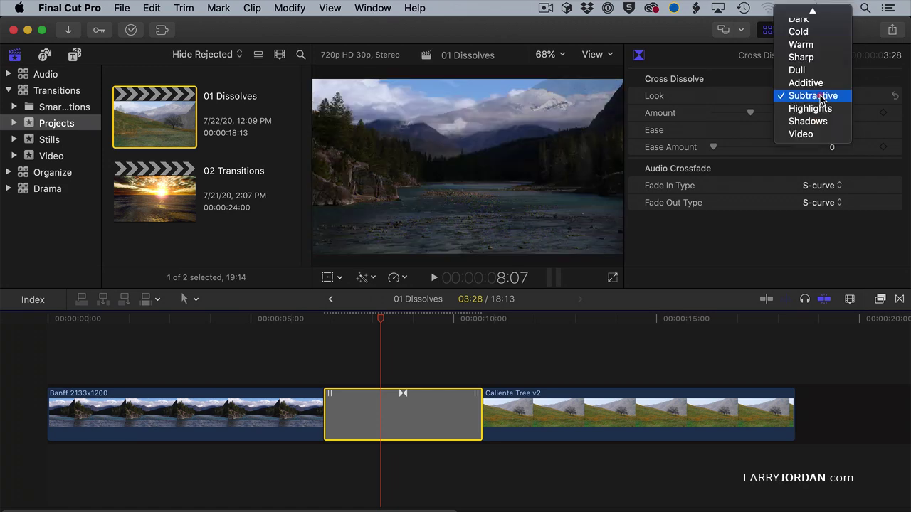
left_click(822, 83)
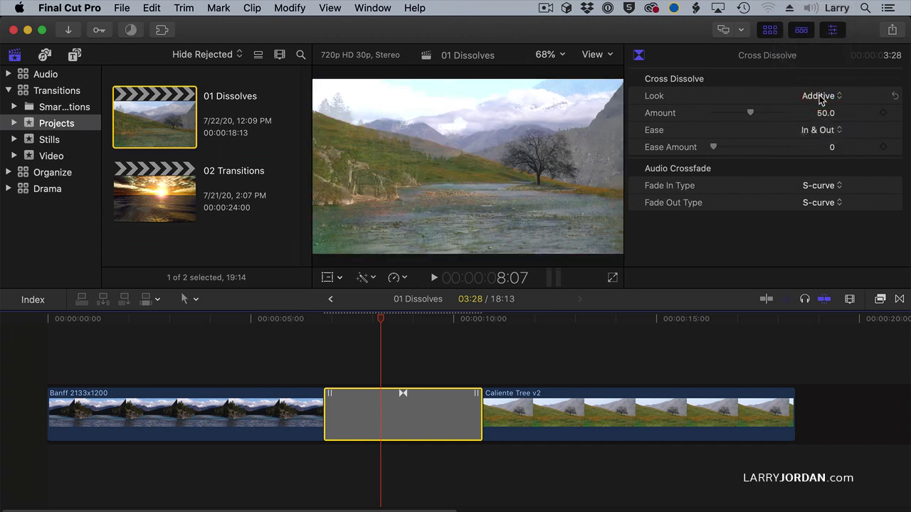
left_click(820, 98)
left_click(819, 58)
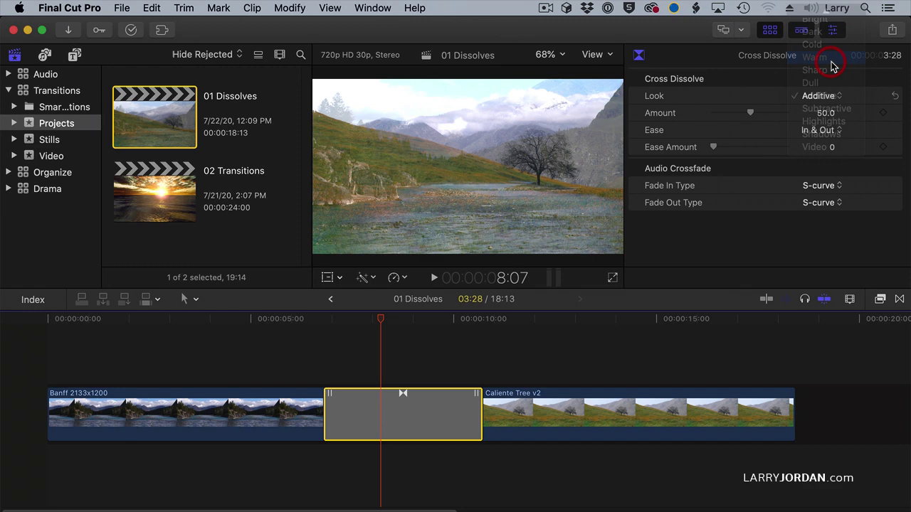
left_click(818, 95)
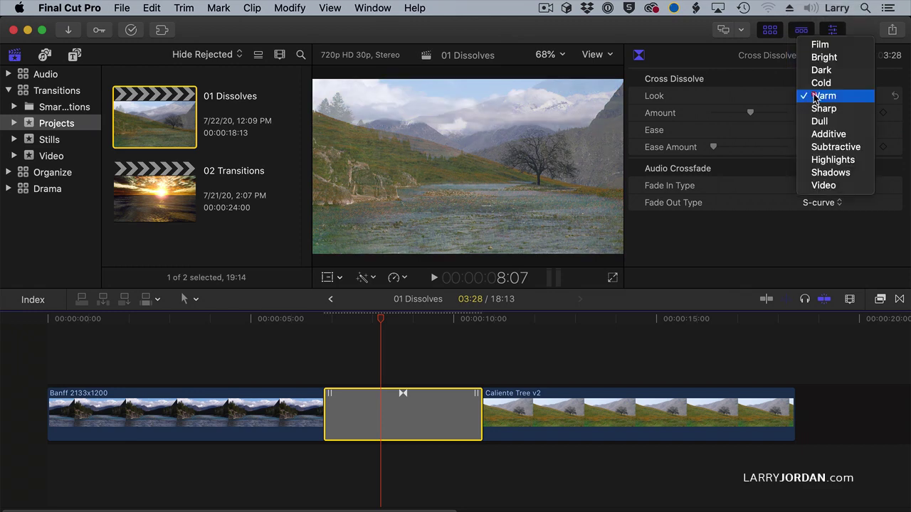
left_click(818, 42)
left_click(309, 319)
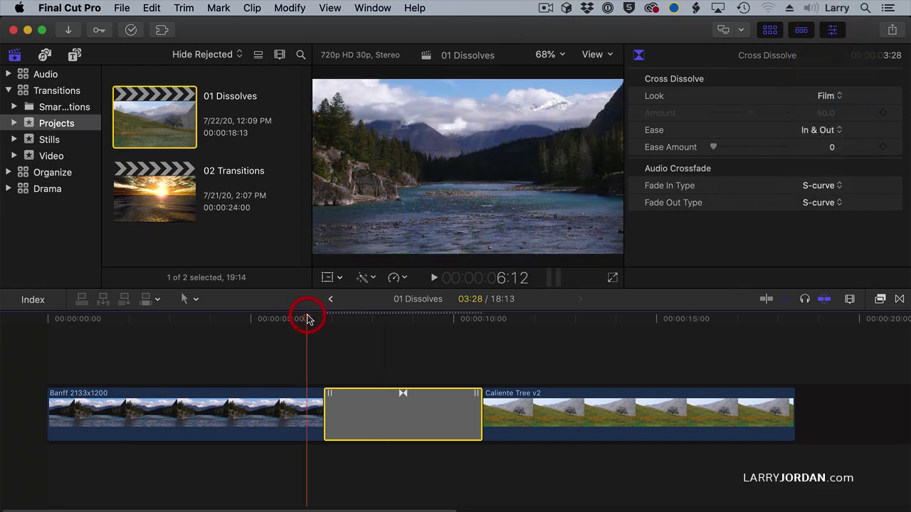
key("space")
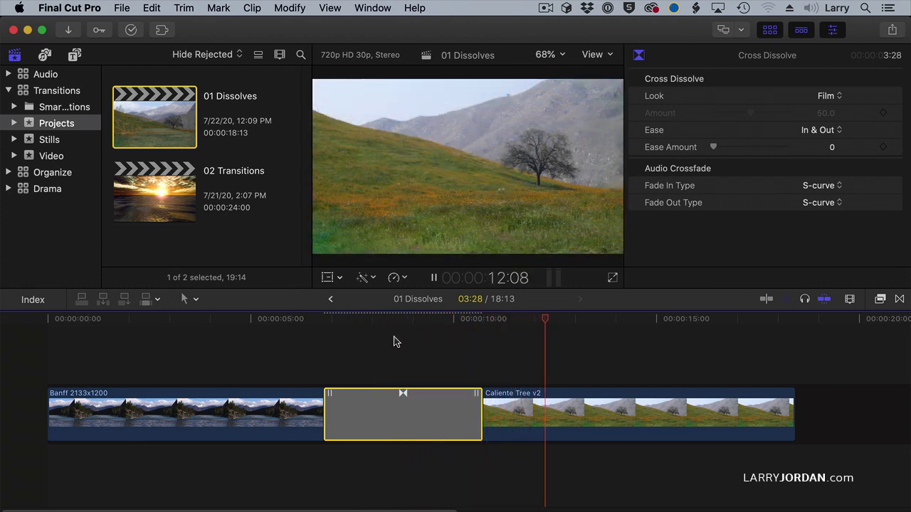
key("space")
left_click(321, 319)
key("space")
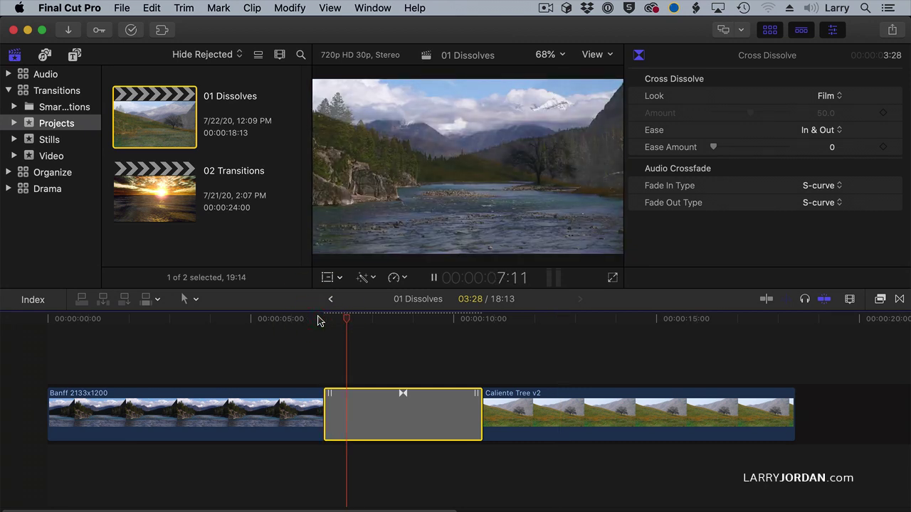
key("space")
left_click(384, 414)
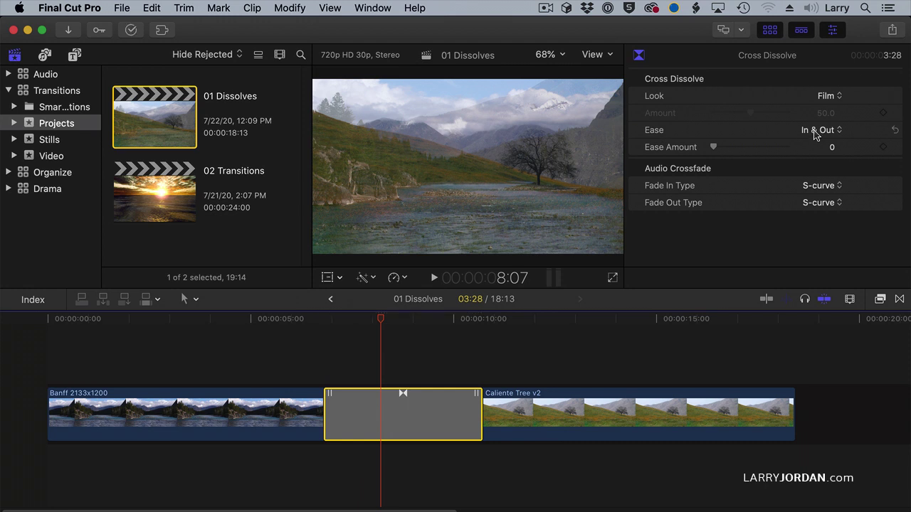
Return the dissolve's Look to Video and keep Ease at In & Out
left_click(838, 96)
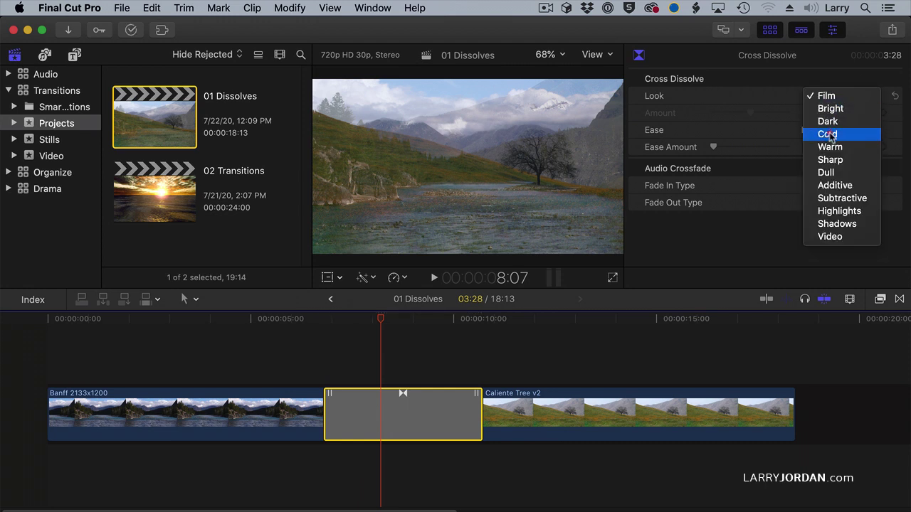
left_click(818, 236)
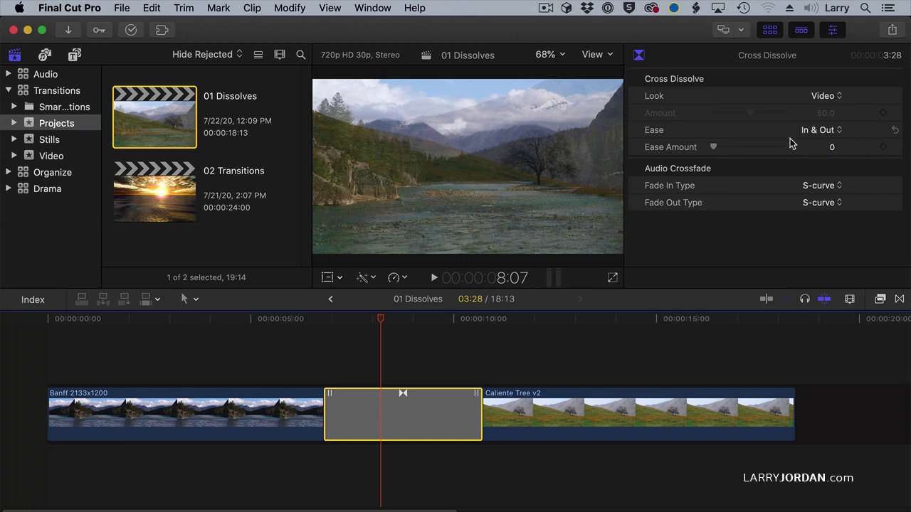
left_click(822, 129)
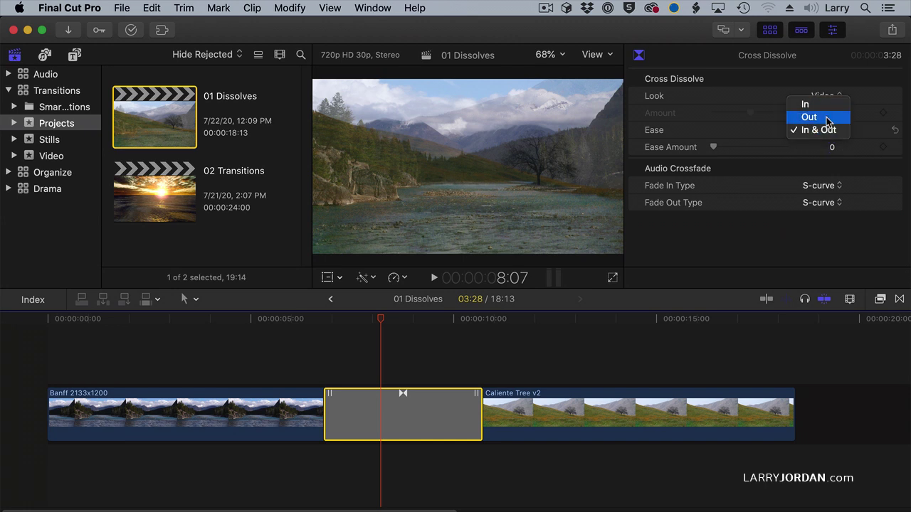
left_click(826, 131)
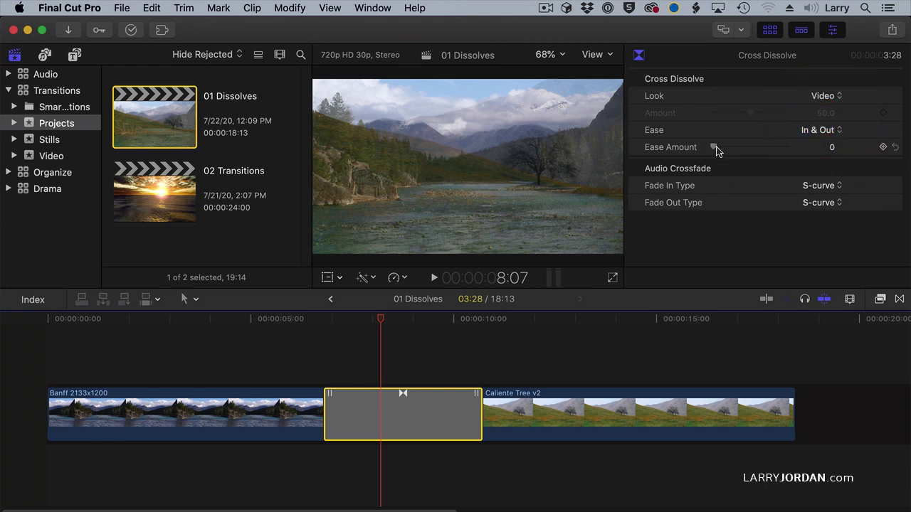
Try an Ease Amount of 87 with playback, then lower it to 58
left_click_drag(716, 146, 781, 151)
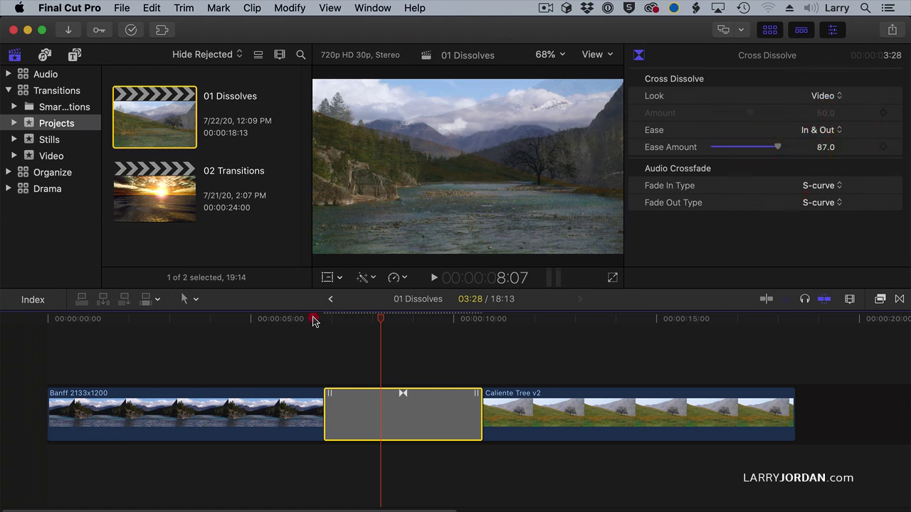
left_click(314, 321)
key("space")
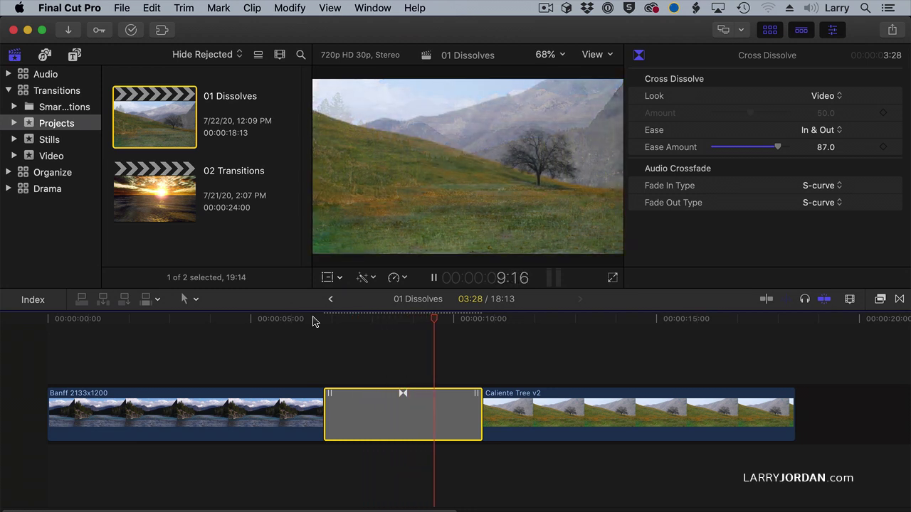
key("space")
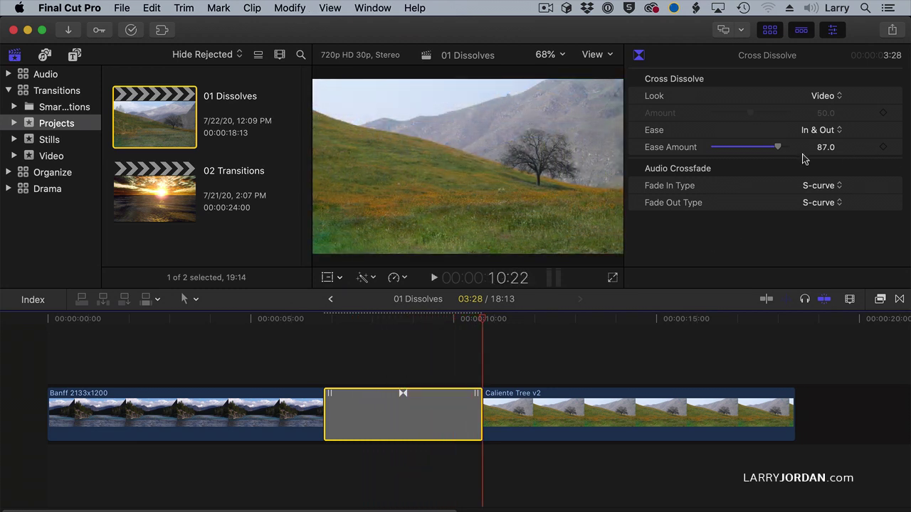
left_click_drag(778, 147, 759, 148)
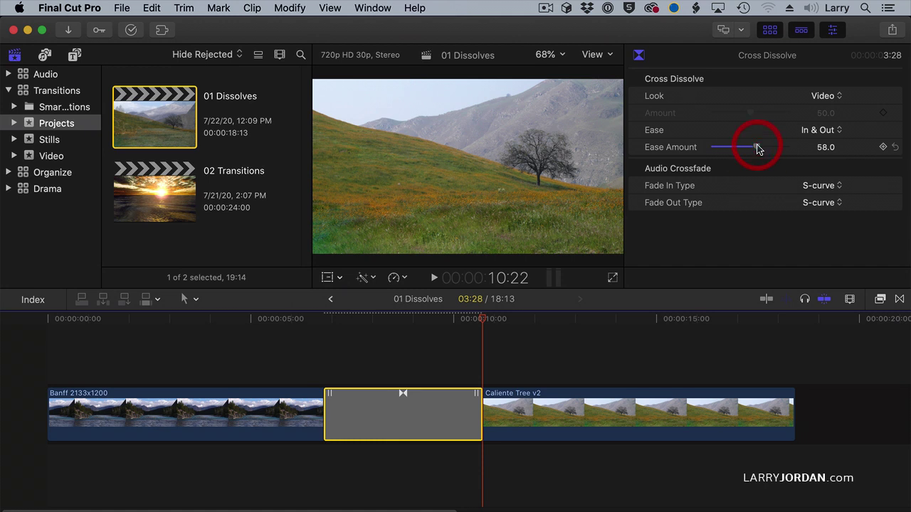